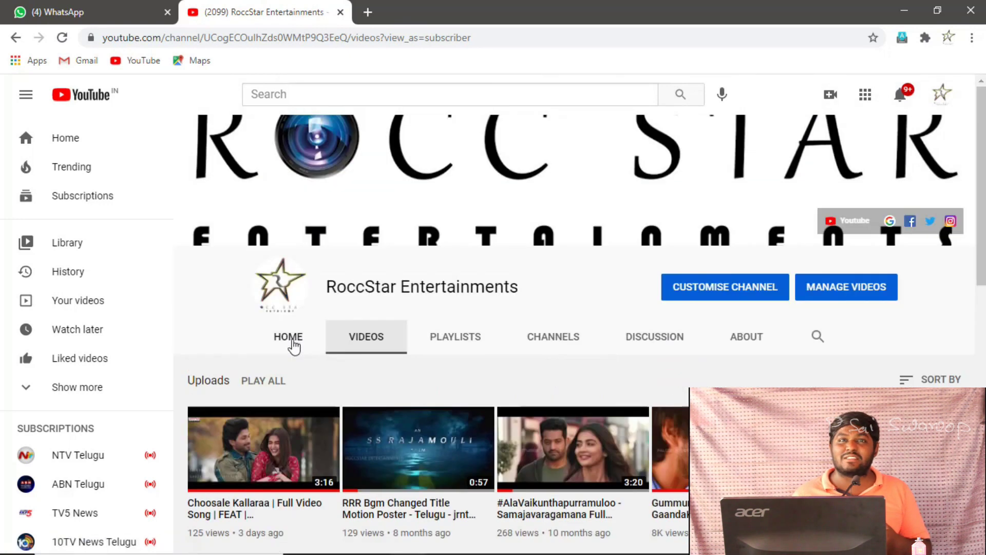
- Browse the Home and Videos pages of the RoccStar Entertainments channel on YouTube
{"action": "left_click", "coordinate": [292, 343]}
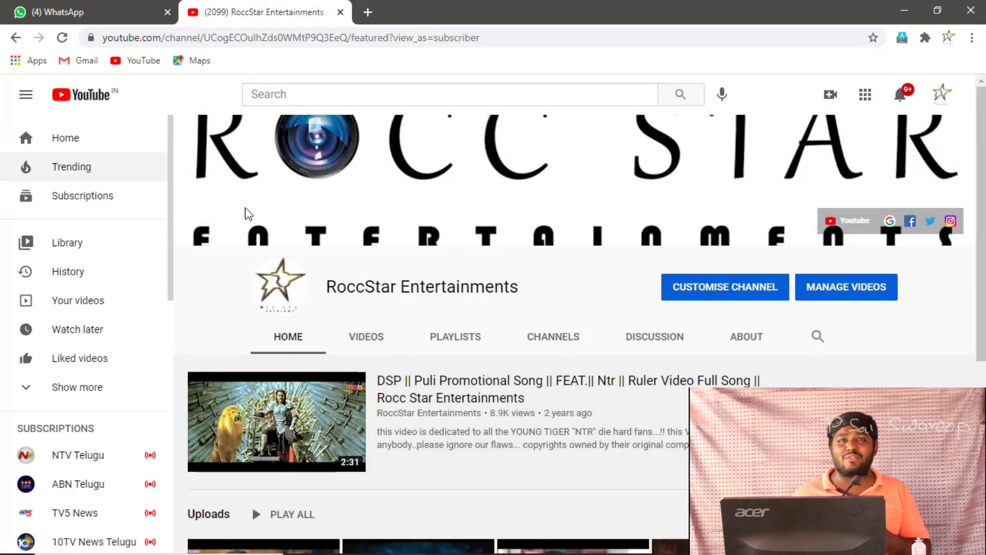
{"action": "scroll", "coordinate": [514, 334], "scroll_direction": "down", "scroll_amount": 4}
{"action": "scroll", "coordinate": [514, 334], "scroll_direction": "up", "scroll_amount": 4}
{"action": "left_click", "coordinate": [366, 336]}
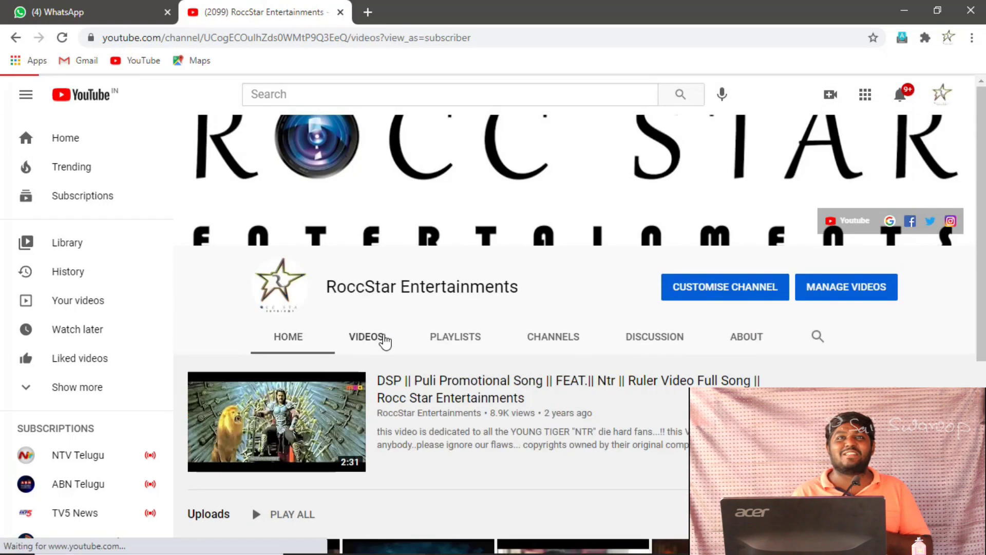
{"action": "scroll", "coordinate": [336, 395], "scroll_direction": "down", "scroll_amount": 5}
{"action": "scroll", "coordinate": [337, 395], "scroll_direction": "up", "scroll_amount": 8}
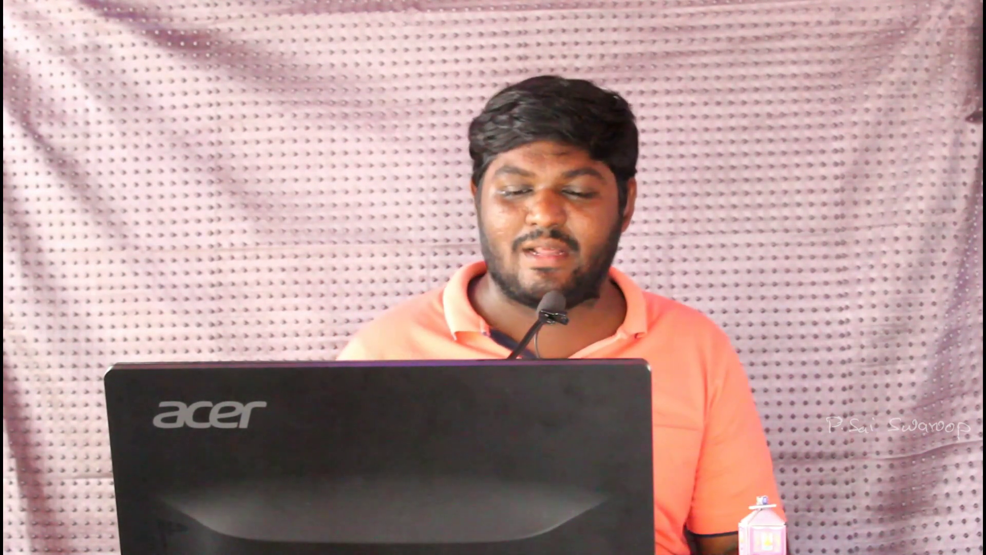
- Highlight and read the chat message asking why Rotoscopy was not used to remove the cloth in the video
{"action": "left_click_drag", "start_coordinate": [288, 251], "coordinate": [549, 254]}
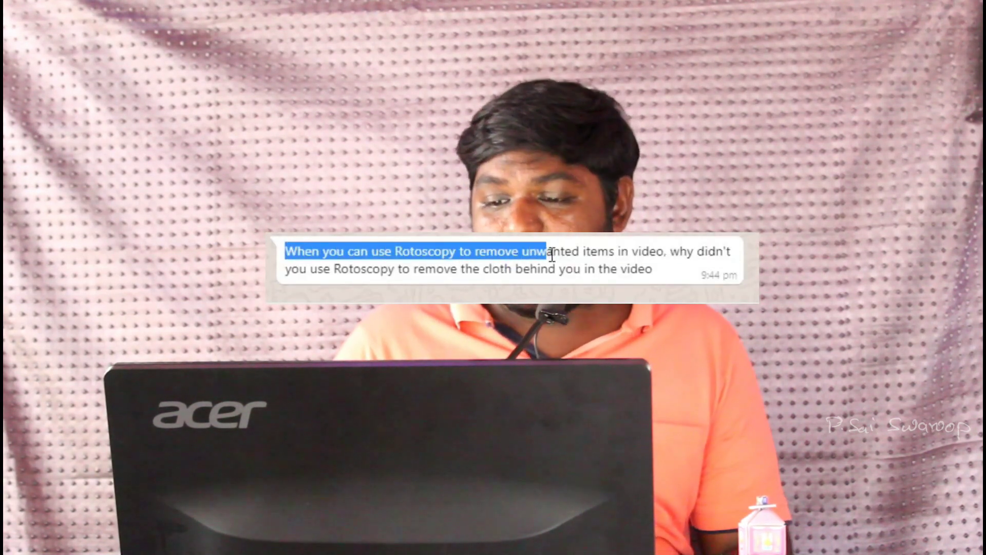
{"action": "left_click_drag", "start_coordinate": [661, 250], "coordinate": [430, 276]}
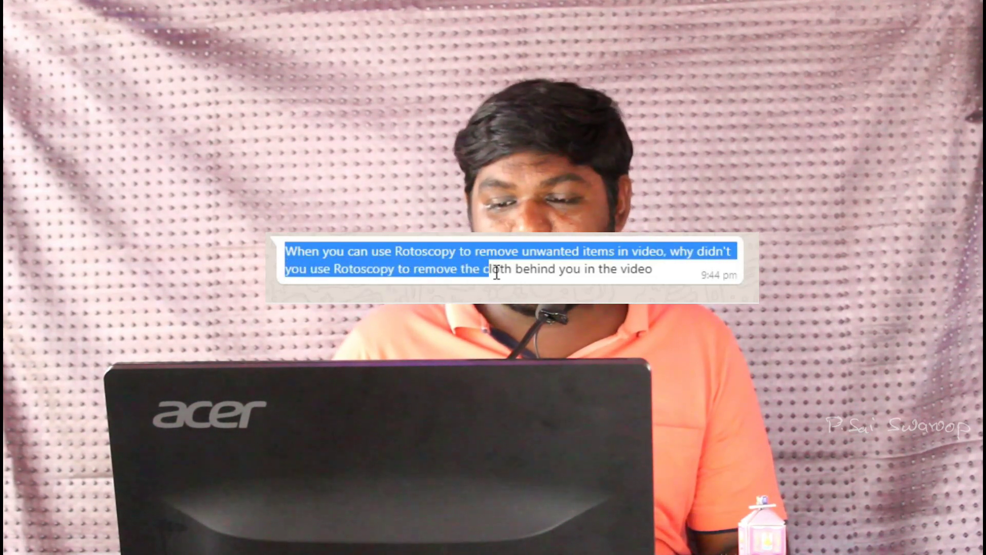
{"action": "left_click_drag", "start_coordinate": [560, 271], "coordinate": [689, 280]}
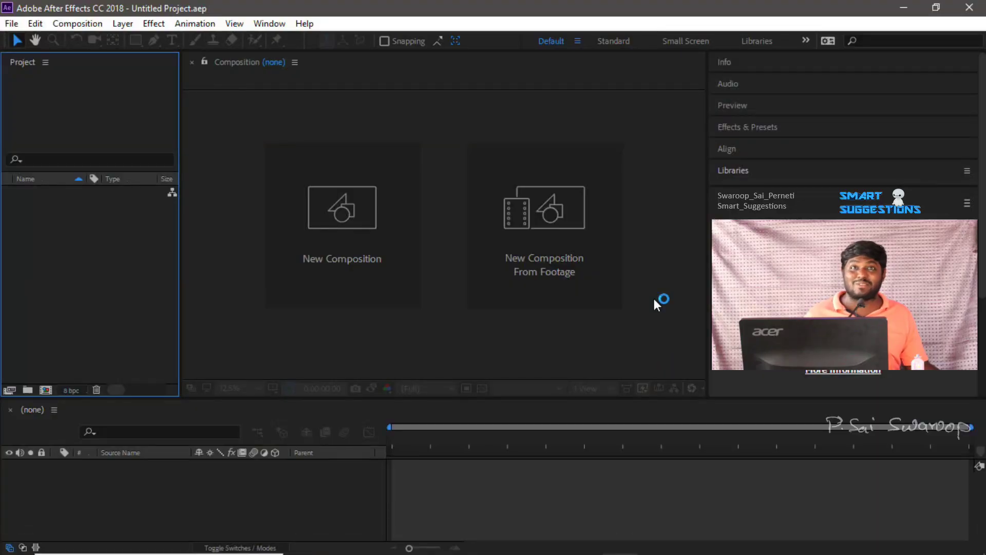
- In After Effects, import video1.mp4 from the video_2 folder and create a composition from that footage
{"action": "double_click", "coordinate": [78, 259]}
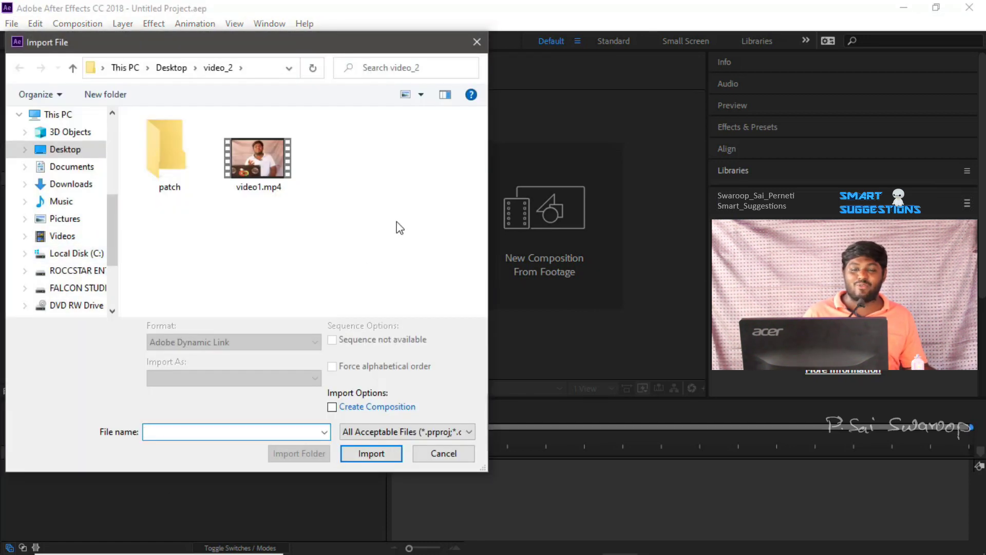
{"action": "left_click", "coordinate": [258, 158]}
{"action": "left_click", "coordinate": [367, 454]}
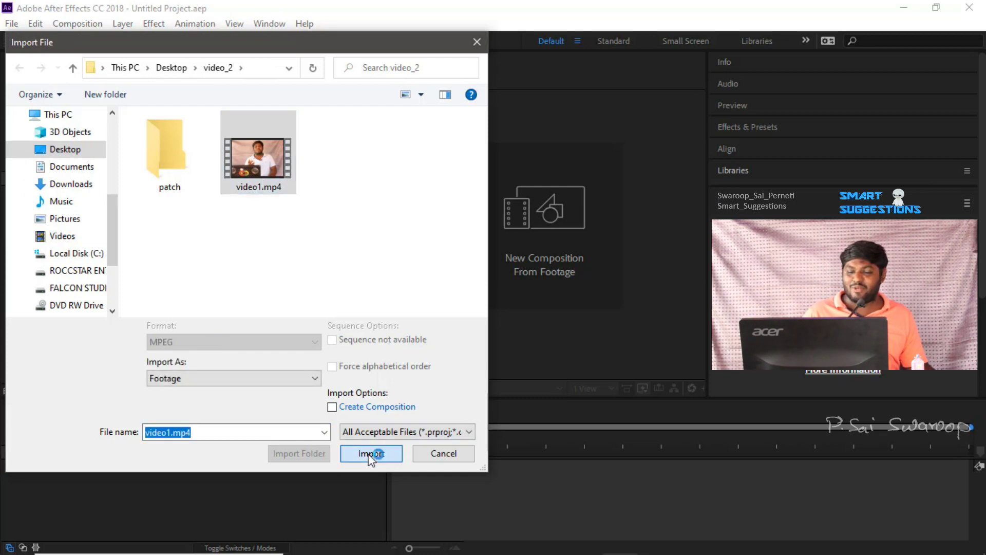
{"action": "left_click_drag", "start_coordinate": [44, 192], "coordinate": [325, 477]}
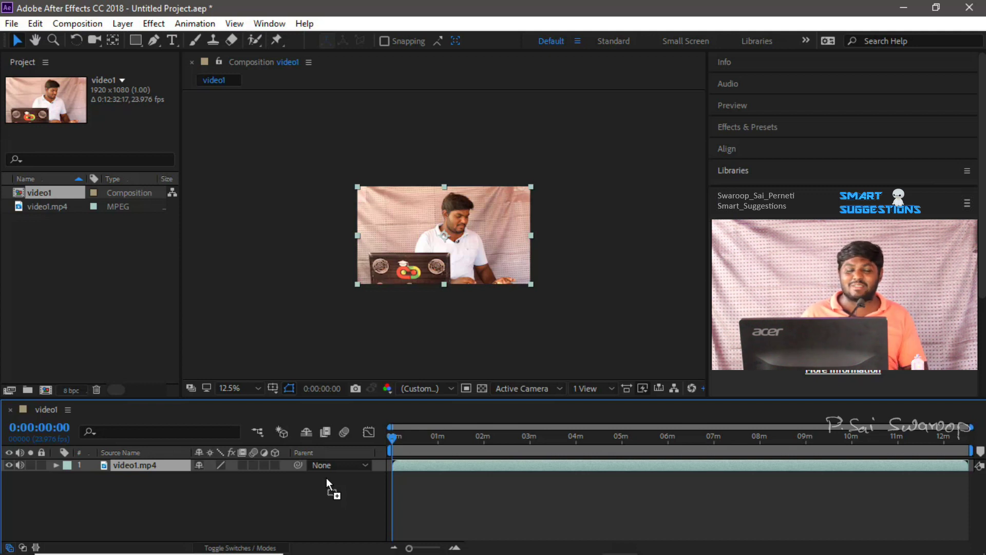
- Start a Pen mask on the video1.mp4 layer, tracing the laptop's left edge and upper-left corner
{"action": "key", "text": "period"}
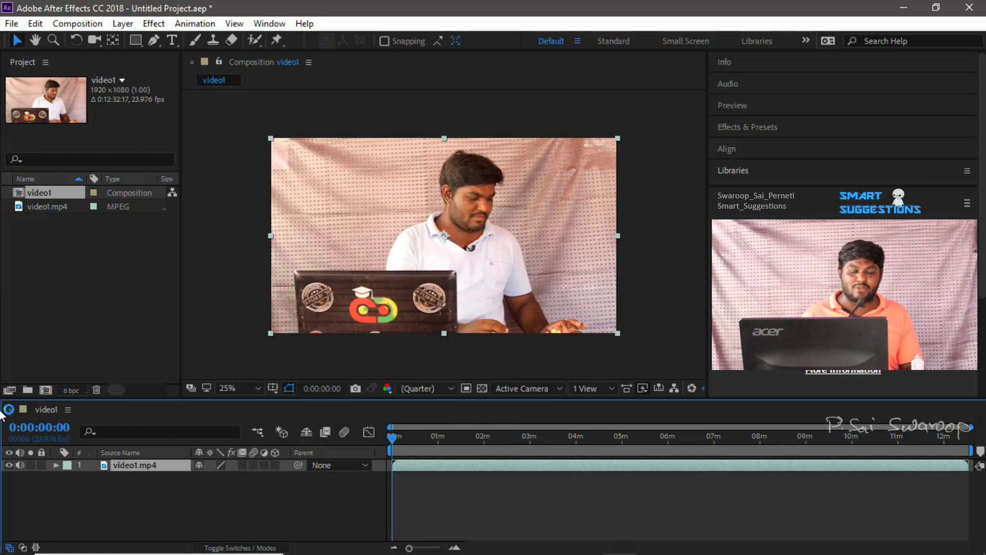
{"action": "left_click", "coordinate": [9, 465]}
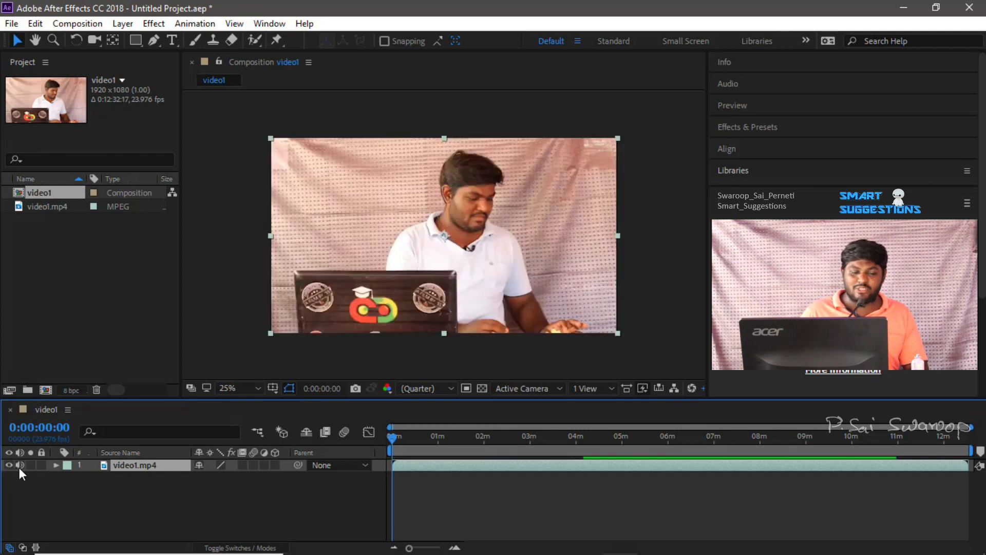
{"action": "left_click", "coordinate": [48, 206]}
{"action": "left_click", "coordinate": [153, 40]}
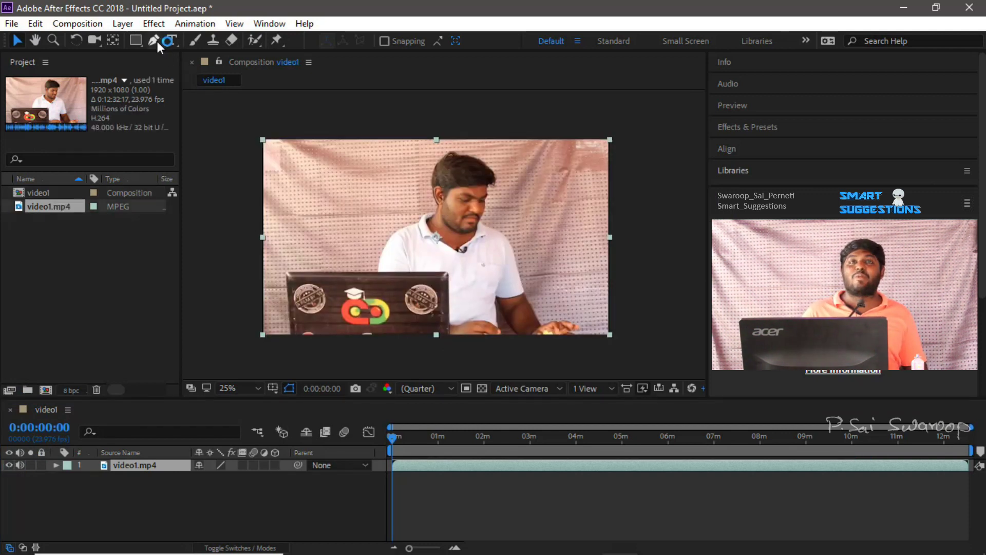
{"action": "left_click_drag", "start_coordinate": [300, 316], "coordinate": [479, 218]}
{"action": "scroll", "coordinate": [285, 259], "scroll_direction": "up", "scroll_amount": 2}
{"action": "left_click_drag", "start_coordinate": [247, 218], "coordinate": [425, 259]}
{"action": "left_click_drag", "start_coordinate": [208, 239], "coordinate": [345, 235]}
{"action": "left_click", "coordinate": [326, 294]}
{"action": "left_click_drag", "start_coordinate": [321, 197], "coordinate": [350, 239]}
{"action": "left_click", "coordinate": [340, 163]}
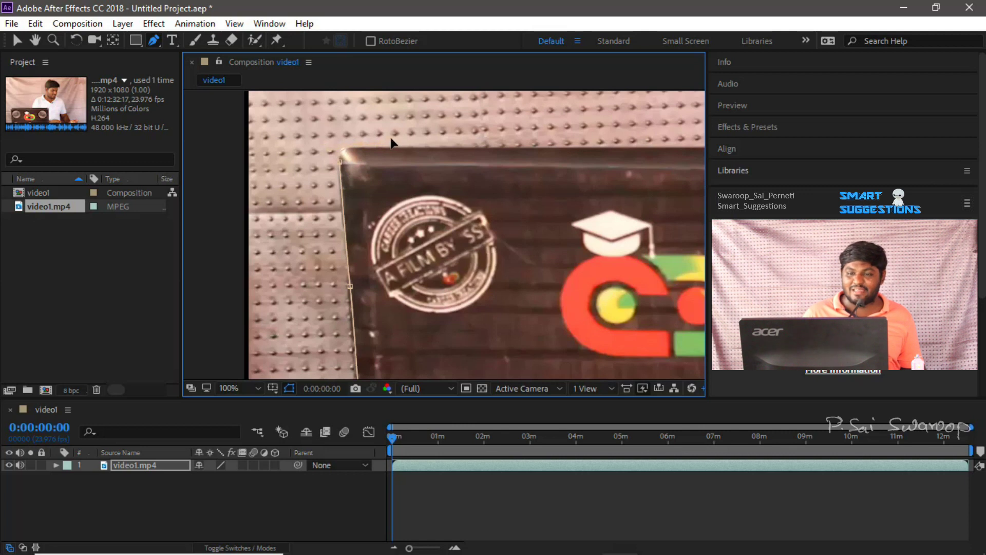
{"action": "scroll", "coordinate": [391, 142], "scroll_direction": "right", "scroll_amount": 3}
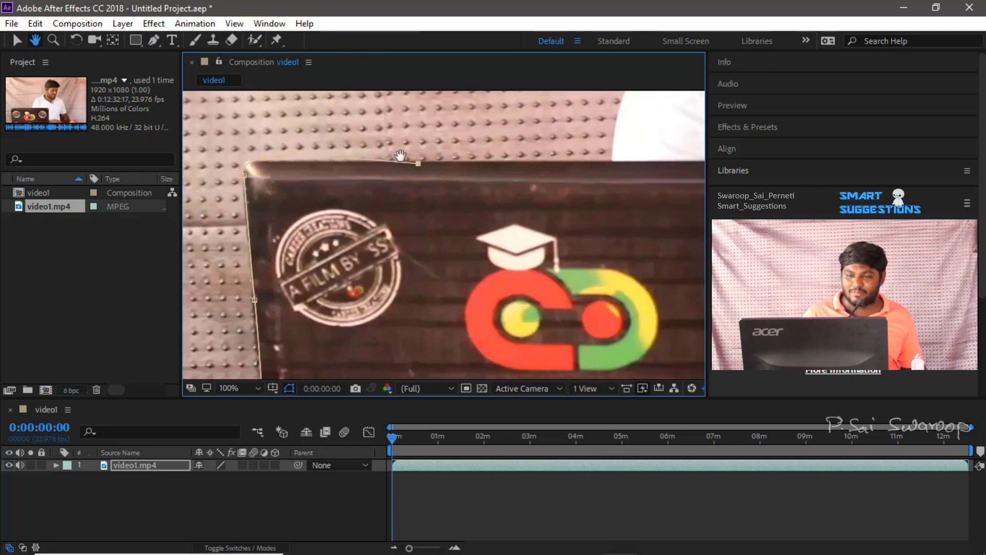
- Lower the video1.mp4 layer's opacity to 52%
{"action": "left_click_drag", "start_coordinate": [268, 377], "coordinate": [337, 264]}
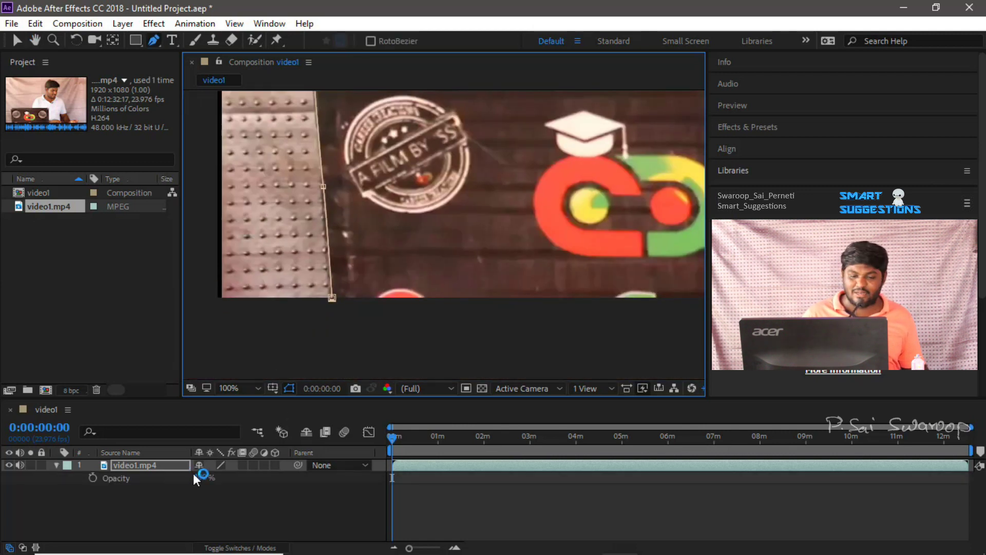
{"action": "left_click_drag", "start_coordinate": [198, 476], "coordinate": [169, 480]}
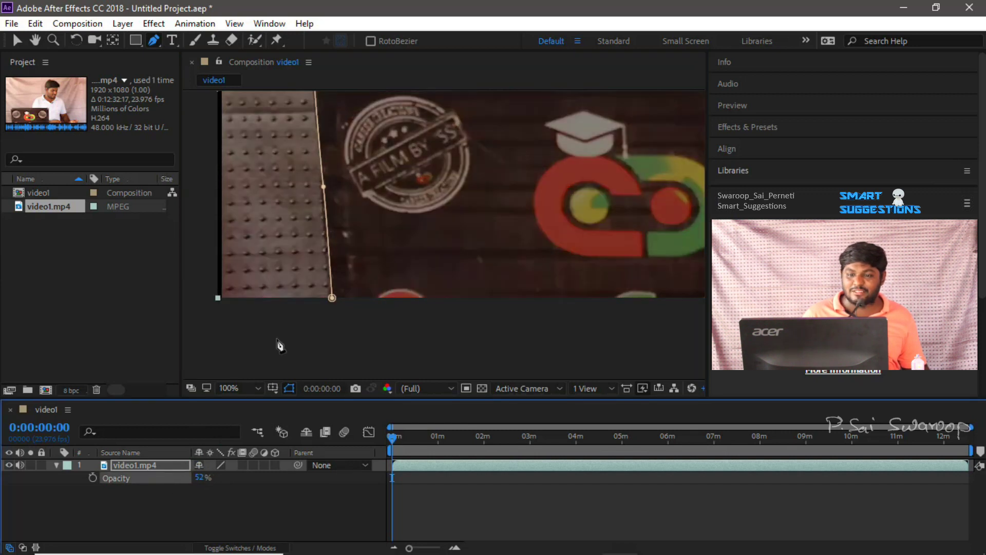
- Continue the mask path along the laptop's upper edge and over the shoulder beside it up to the collar
{"action": "left_click_drag", "start_coordinate": [331, 303], "coordinate": [285, 390]}
{"action": "left_click_drag", "start_coordinate": [331, 257], "coordinate": [249, 304]}
{"action": "left_click", "coordinate": [459, 182]}
{"action": "left_click_drag", "start_coordinate": [505, 179], "coordinate": [432, 256]}
{"action": "key", "text": "ctrl+z"}
{"action": "left_click", "coordinate": [317, 190]}
{"action": "left_click", "coordinate": [452, 186]}
{"action": "left_click", "coordinate": [444, 195]}
{"action": "left_click_drag", "start_coordinate": [437, 198], "coordinate": [385, 240]}
{"action": "double_click", "coordinate": [445, 179]}
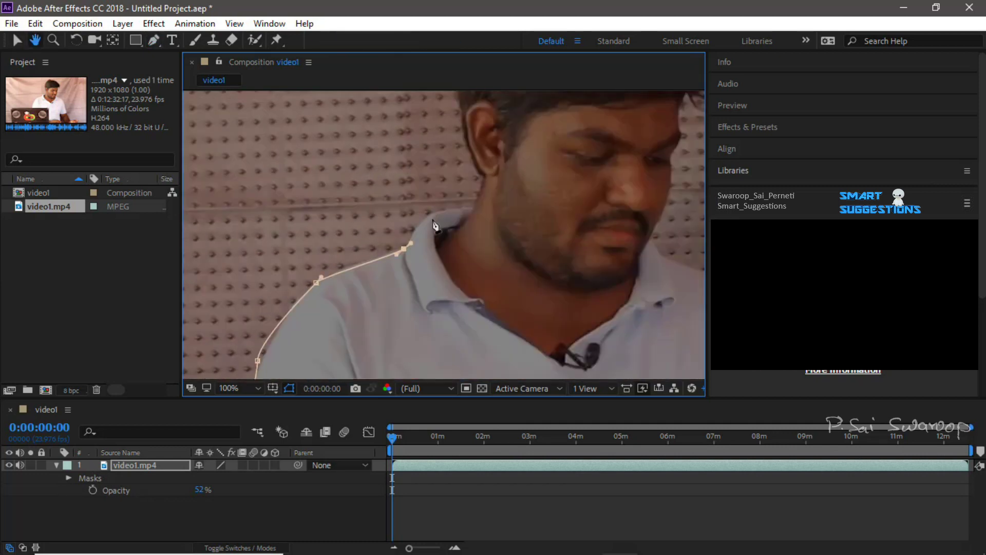
- Trace the mask path around the collar and neck and up the left side of the head
{"action": "left_click_drag", "start_coordinate": [411, 240], "coordinate": [400, 251]}
{"action": "left_click", "coordinate": [427, 242]}
{"action": "left_click_drag", "start_coordinate": [429, 154], "coordinate": [430, 247]}
{"action": "left_click", "coordinate": [429, 216]}
{"action": "left_click", "coordinate": [438, 134]}
{"action": "left_click_drag", "start_coordinate": [438, 134], "coordinate": [349, 229]}
{"action": "left_click", "coordinate": [401, 171]}
- Trace the mask path over the hair and down the right side of the face to the collar
{"action": "left_click_drag", "start_coordinate": [462, 151], "coordinate": [364, 151]}
{"action": "left_click", "coordinate": [463, 206]}
{"action": "left_click", "coordinate": [490, 270]}
{"action": "left_click_drag", "start_coordinate": [496, 279], "coordinate": [396, 105]}
{"action": "left_click", "coordinate": [355, 141]}
{"action": "left_click", "coordinate": [353, 198]}
{"action": "left_click_drag", "start_coordinate": [339, 279], "coordinate": [315, 198]}
{"action": "left_click", "coordinate": [311, 175]}
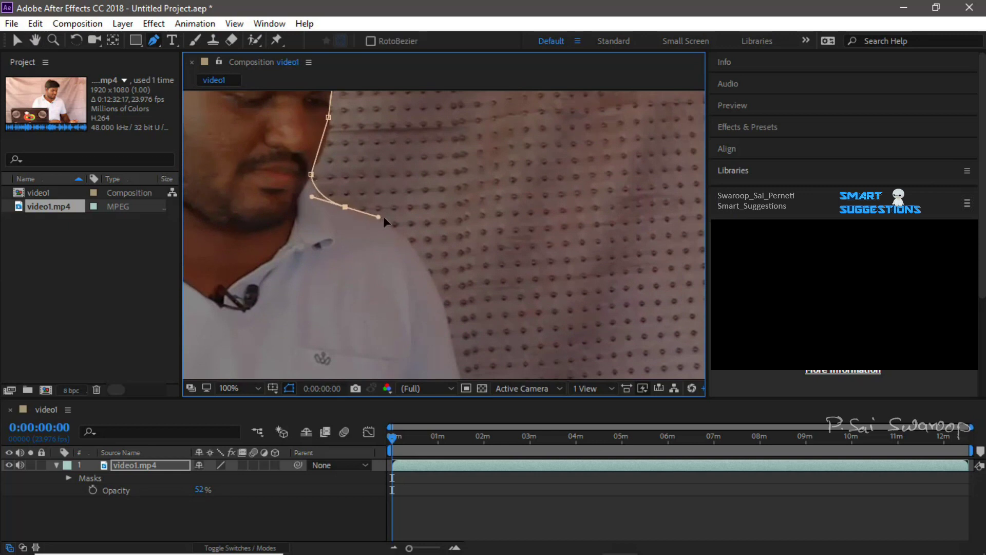
- Extend the mask path over the right shoulder and down along the sleeve and forearm
{"action": "left_click_drag", "start_coordinate": [354, 377], "coordinate": [258, 178]}
{"action": "left_click", "coordinate": [392, 286]}
{"action": "left_click_drag", "start_coordinate": [396, 361], "coordinate": [276, 200]}
{"action": "left_click", "coordinate": [320, 225]}
{"action": "left_click_drag", "start_coordinate": [341, 265], "coordinate": [288, 202]}
{"action": "left_click", "coordinate": [286, 195]}
- Trace the mask path around the hand and fingers at the lower right of the frame
{"action": "left_click_drag", "start_coordinate": [340, 178], "coordinate": [349, 182]}
{"action": "left_click_drag", "start_coordinate": [365, 177], "coordinate": [379, 174]}
{"action": "left_click", "coordinate": [442, 199]}
{"action": "left_click_drag", "start_coordinate": [420, 223], "coordinate": [584, 190]}
{"action": "left_click", "coordinate": [341, 191]}
{"action": "left_click", "coordinate": [377, 200]}
- Run the mask path back beneath the frame's lower edge and close it at the laptop's lower-left starting point
{"action": "left_click", "coordinate": [263, 261]}
{"action": "left_click_drag", "start_coordinate": [263, 261], "coordinate": [509, 245]}
{"action": "left_click_drag", "start_coordinate": [282, 242], "coordinate": [337, 202]}
{"action": "left_click", "coordinate": [270, 205]}
{"action": "left_click_drag", "start_coordinate": [270, 205], "coordinate": [524, 213]}
{"action": "left_click", "coordinate": [287, 220]}
{"action": "left_click_drag", "start_coordinate": [286, 220], "coordinate": [596, 247]}
{"action": "left_click", "coordinate": [222, 219]}
{"action": "left_click", "coordinate": [191, 159]}
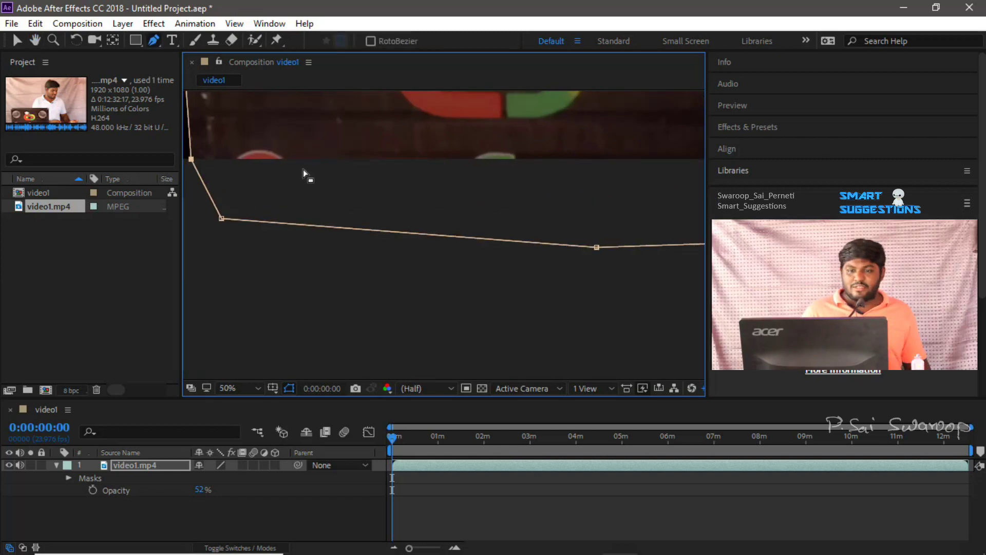
- Advance the composition three frames, to 0:00:00:03, to compare the mask with the moving subject
{"action": "scroll", "coordinate": [303, 169], "scroll_direction": "down", "scroll_amount": 6}
{"action": "key", "text": "space"}
{"action": "left_click_drag", "start_coordinate": [345, 142], "coordinate": [420, 257]}
{"action": "scroll", "coordinate": [354, 195], "scroll_direction": "up", "scroll_amount": 1}
{"action": "key", "text": "g"}
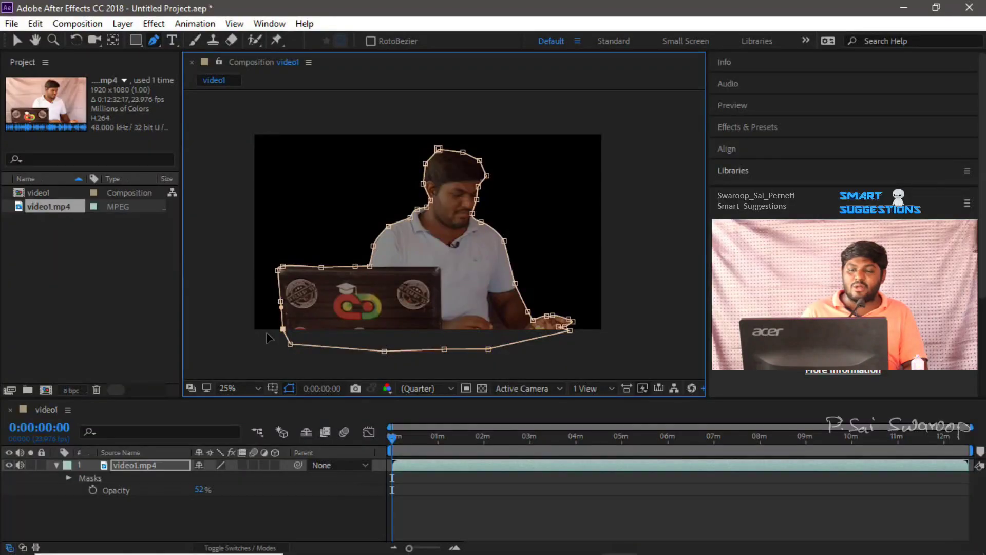
{"action": "key", "text": "Page_Down"}
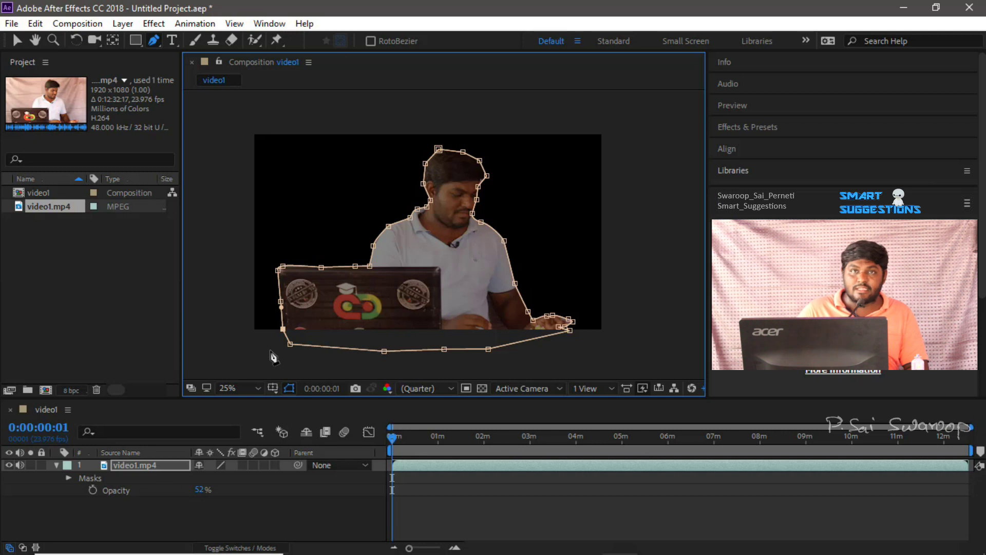
{"action": "key", "text": "Page_Down"}
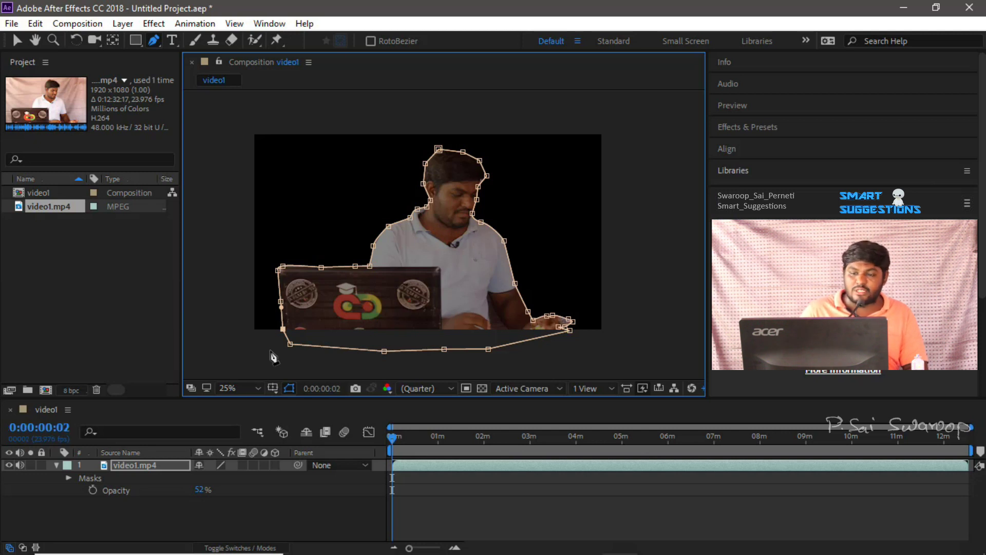
{"action": "key", "text": "Page_Down"}
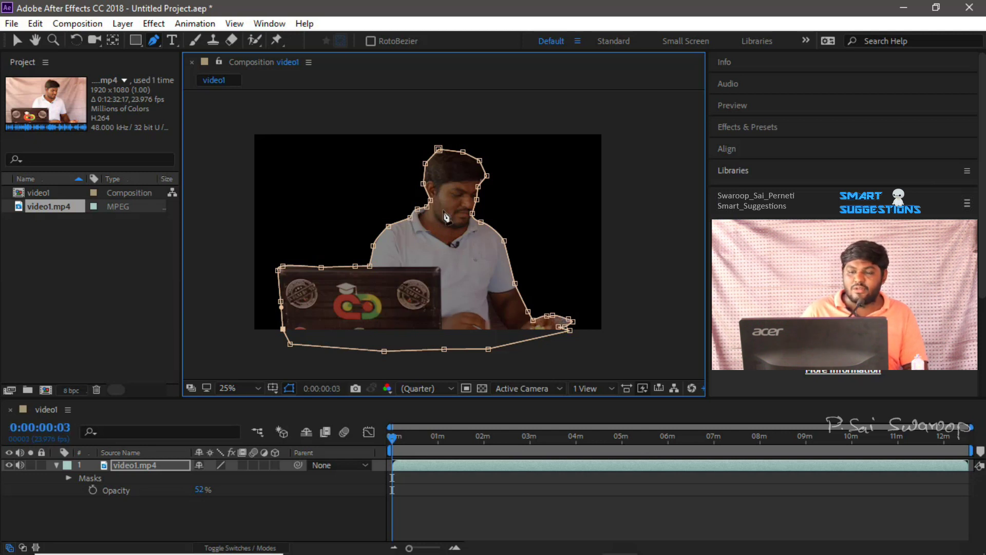
- Examine how closely the mask follows the hand at 0:00:00:03
{"action": "left_click_drag", "start_coordinate": [495, 247], "coordinate": [411, 171]}
{"action": "left_click_drag", "start_coordinate": [438, 205], "coordinate": [444, 229]}
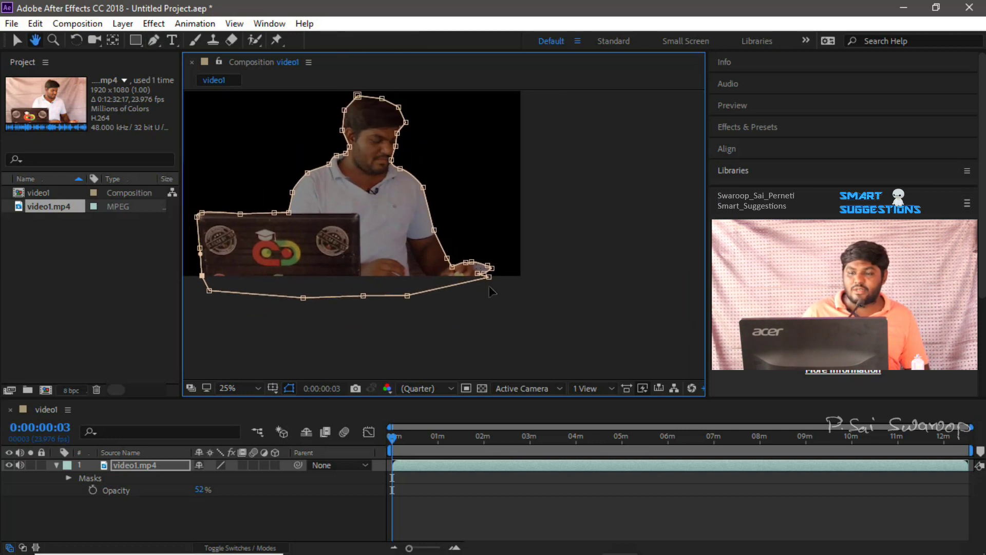
{"action": "scroll", "coordinate": [520, 287], "scroll_direction": "up", "scroll_amount": 6}
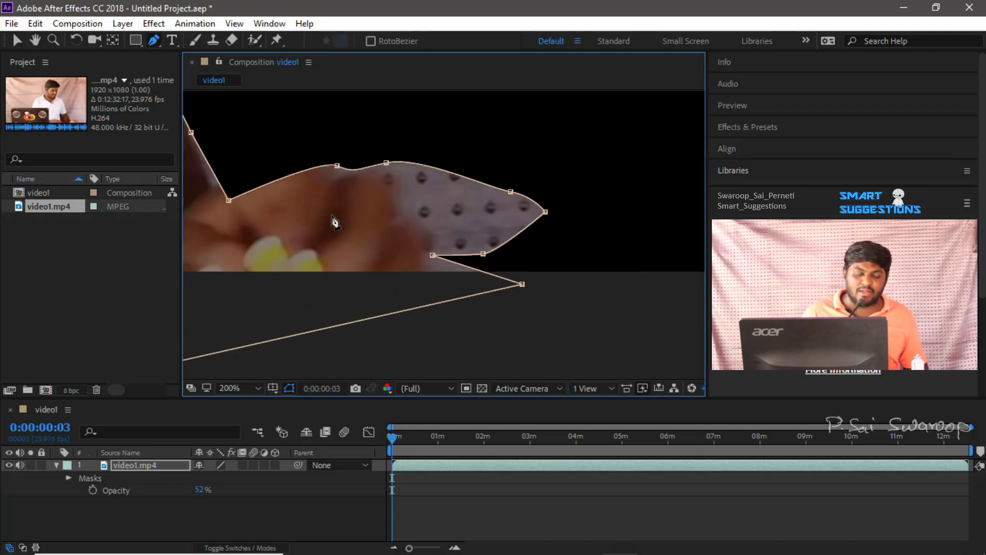
{"action": "scroll", "coordinate": [335, 221], "scroll_direction": "down", "scroll_amount": 10}
{"action": "key", "text": "space"}
{"action": "left_click_drag", "start_coordinate": [301, 224], "coordinate": [386, 216]}
- Add a second copy of video1.mp4 above the masked layer and set its opacity to 32%
{"action": "left_click_drag", "start_coordinate": [47, 205], "coordinate": [136, 459]}
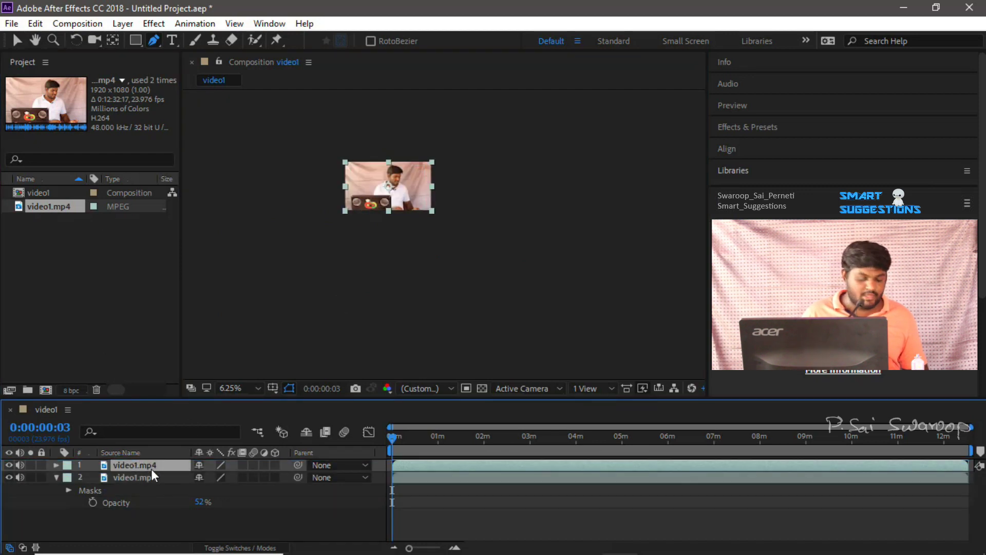
{"action": "key", "text": "t"}
{"action": "left_click_drag", "start_coordinate": [199, 477], "coordinate": [160, 489]}
{"action": "scroll", "coordinate": [340, 287], "scroll_direction": "up", "scroll_amount": 2}
{"action": "key", "text": "h"}
{"action": "left_click_drag", "start_coordinate": [324, 200], "coordinate": [453, 386]}
{"action": "key", "text": "g"}
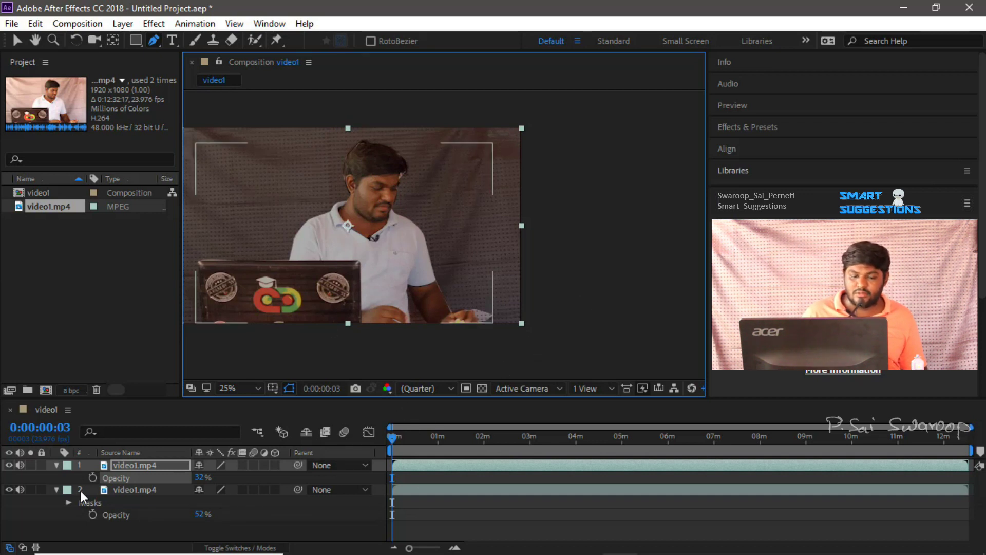
- Pull the masked layer's fingertip mask points inward to the edge of the hand
{"action": "left_click", "coordinate": [121, 491]}
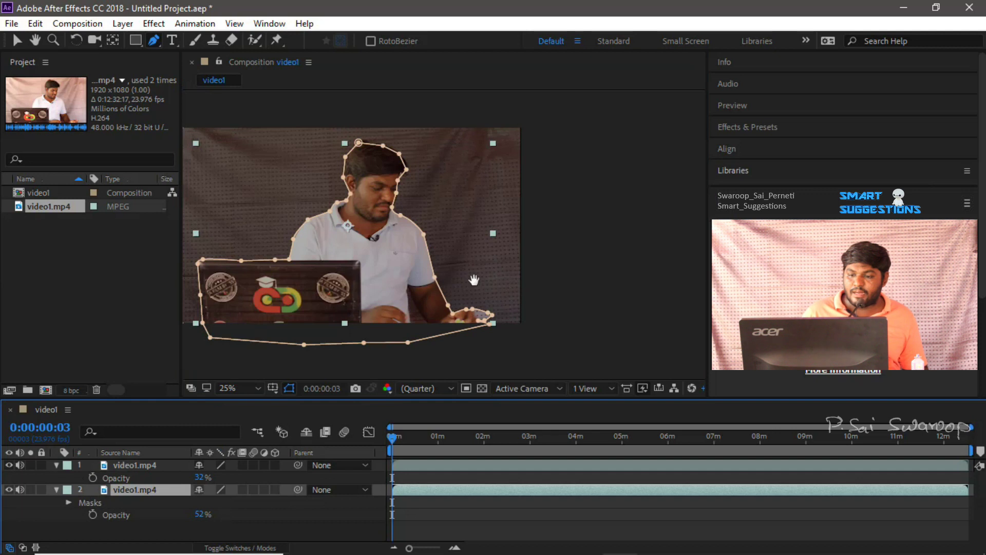
{"action": "left_click_drag", "start_coordinate": [474, 280], "coordinate": [377, 249]}
{"action": "scroll", "coordinate": [381, 251], "scroll_direction": "up", "scroll_amount": 2}
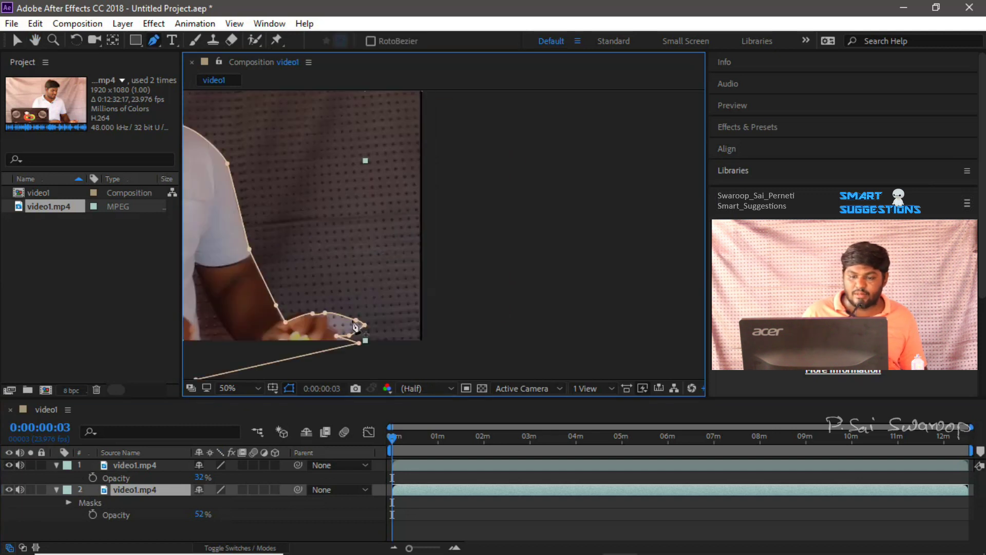
{"action": "left_click_drag", "start_coordinate": [357, 320], "coordinate": [331, 326]}
{"action": "key", "text": "ctrl+z"}
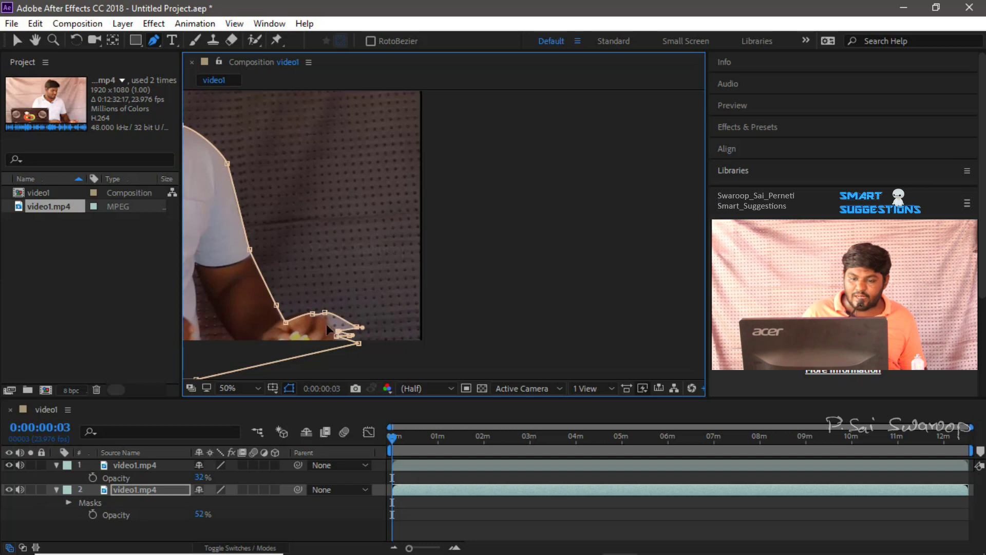
{"action": "left_click_drag", "start_coordinate": [356, 327], "coordinate": [328, 321]}
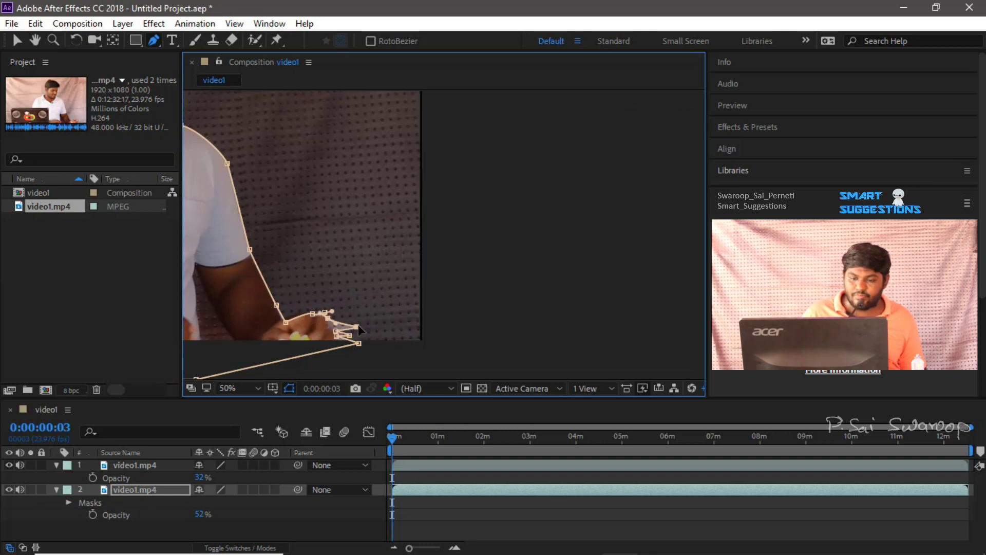
- Move the current time to 0:00:32:02
{"action": "left_click_drag", "start_coordinate": [323, 271], "coordinate": [383, 245]}
{"action": "scroll", "coordinate": [383, 246], "scroll_direction": "down", "scroll_amount": 2}
{"action": "scroll", "coordinate": [383, 246], "scroll_direction": "up", "scroll_amount": 1}
{"action": "key", "text": "g"}
{"action": "left_click_drag", "start_coordinate": [481, 436], "coordinate": [416, 288]}
- Reposition the mask points around the head to match the person's new pose
{"action": "scroll", "coordinate": [411, 237], "scroll_direction": "up", "scroll_amount": 2}
{"action": "left_click_drag", "start_coordinate": [412, 236], "coordinate": [573, 237]}
{"action": "left_click_drag", "start_coordinate": [398, 178], "coordinate": [406, 158]}
{"action": "left_click_drag", "start_coordinate": [426, 157], "coordinate": [427, 136]}
{"action": "left_click_drag", "start_coordinate": [518, 143], "coordinate": [463, 123]}
{"action": "left_click_drag", "start_coordinate": [462, 156], "coordinate": [440, 148]}
{"action": "left_click_drag", "start_coordinate": [486, 130], "coordinate": [453, 144]}
{"action": "left_click_drag", "start_coordinate": [493, 168], "coordinate": [439, 206]}
{"action": "left_click_drag", "start_coordinate": [503, 237], "coordinate": [448, 213]}
- Move the mask points beside the arm so the outline follows the bent forearm in the current frame
{"action": "left_click_drag", "start_coordinate": [445, 286], "coordinate": [371, 180]}
{"action": "left_click", "coordinate": [418, 247]}
{"action": "key", "text": "space"}
{"action": "left_click_drag", "start_coordinate": [408, 278], "coordinate": [381, 224]}
{"action": "left_click_drag", "start_coordinate": [443, 220], "coordinate": [440, 266]}
{"action": "left_click_drag", "start_coordinate": [461, 234], "coordinate": [473, 293]}
{"action": "scroll", "coordinate": [405, 268], "scroll_direction": "down", "scroll_amount": 3}
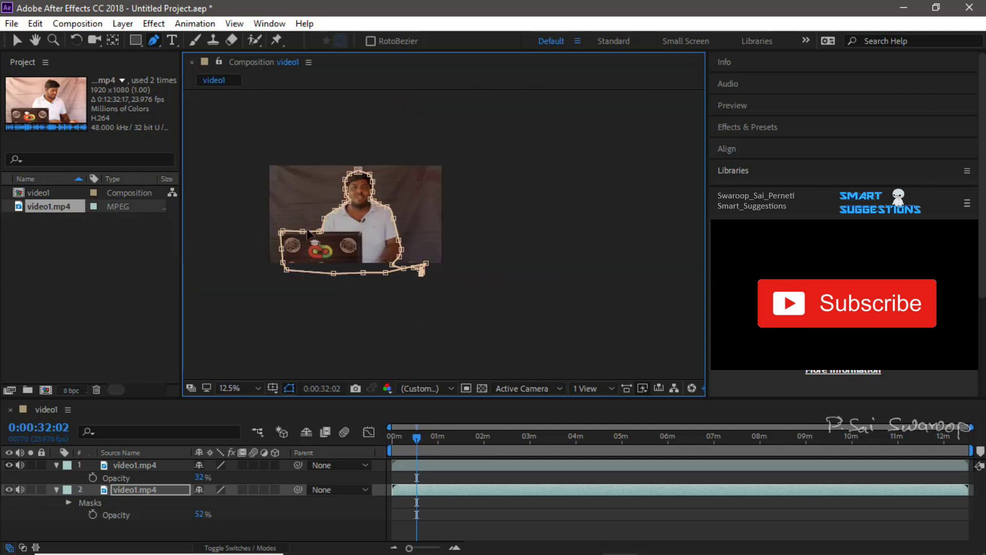
- Hide the unmasked upper copy and set the masked layer's opacity to 100%
{"action": "left_click", "coordinate": [9, 465]}
{"action": "left_click_drag", "start_coordinate": [200, 516], "coordinate": [246, 516]}
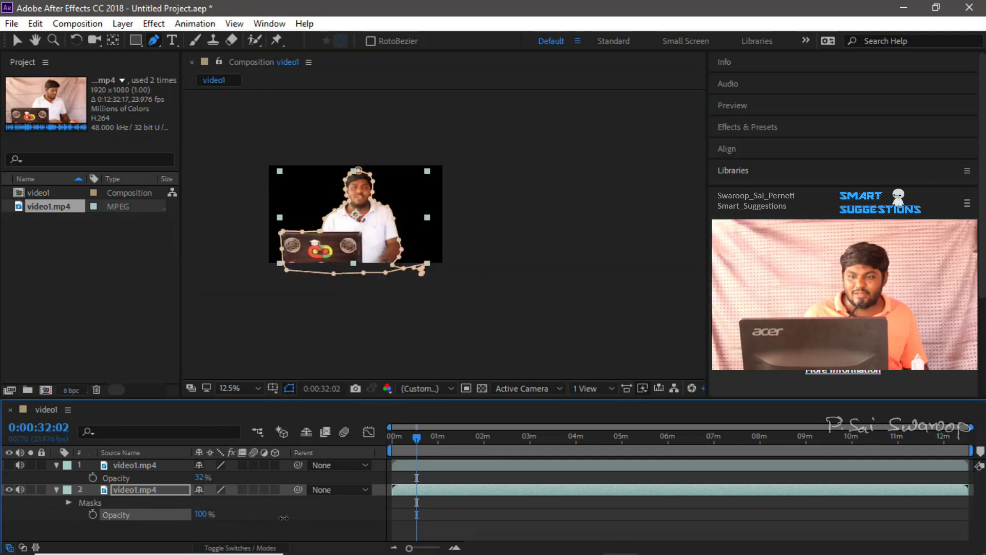
- Turn off the mask outline display and inspect the cutout's edges around the shoulder and arm
{"action": "left_click", "coordinate": [290, 390]}
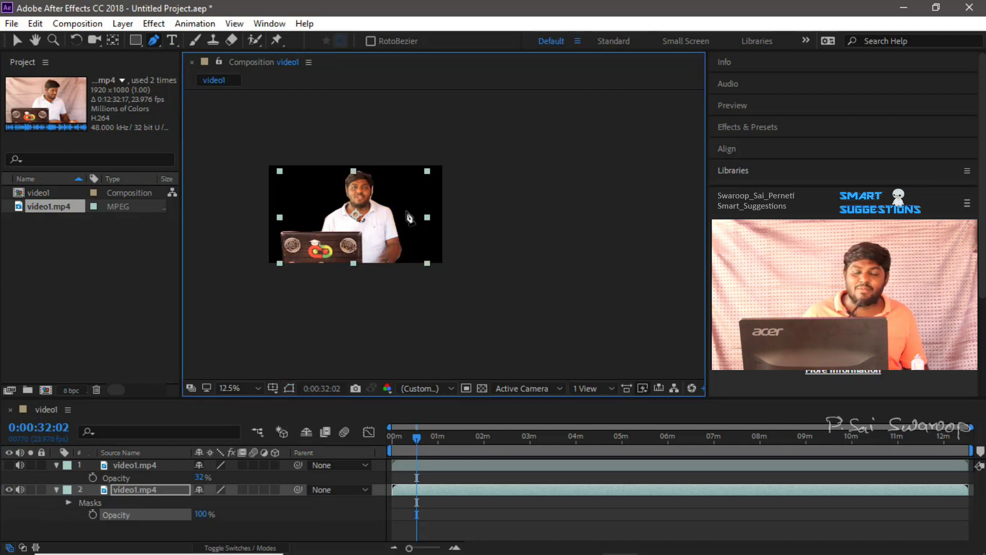
{"action": "scroll", "coordinate": [409, 217], "scroll_direction": "up", "scroll_amount": 1}
{"action": "scroll", "coordinate": [383, 237], "scroll_direction": "up", "scroll_amount": 1}
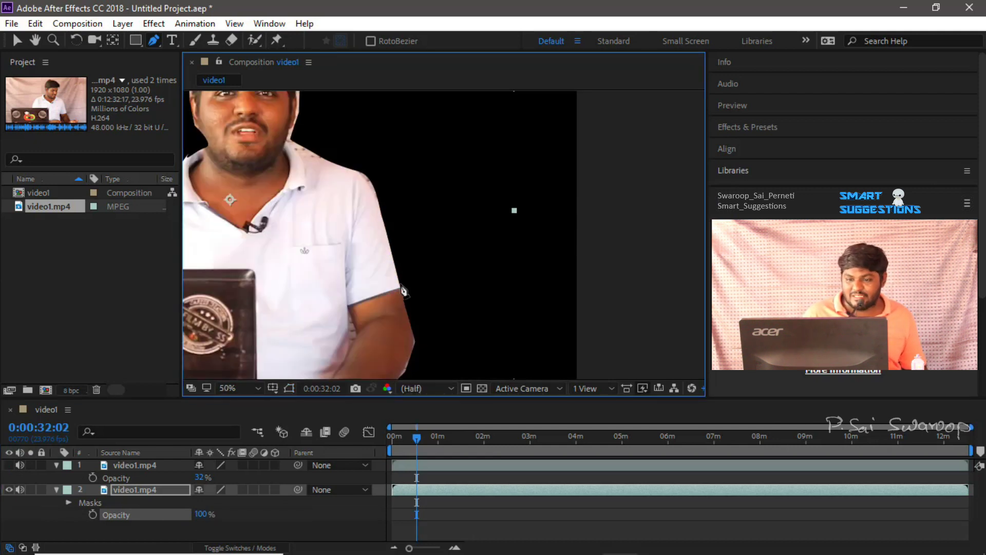
- Set Mask 1's feather to 9 pixels on the masked video layer and check the softened edges across the whole cutout
{"action": "left_click_drag", "start_coordinate": [358, 342], "coordinate": [391, 278]}
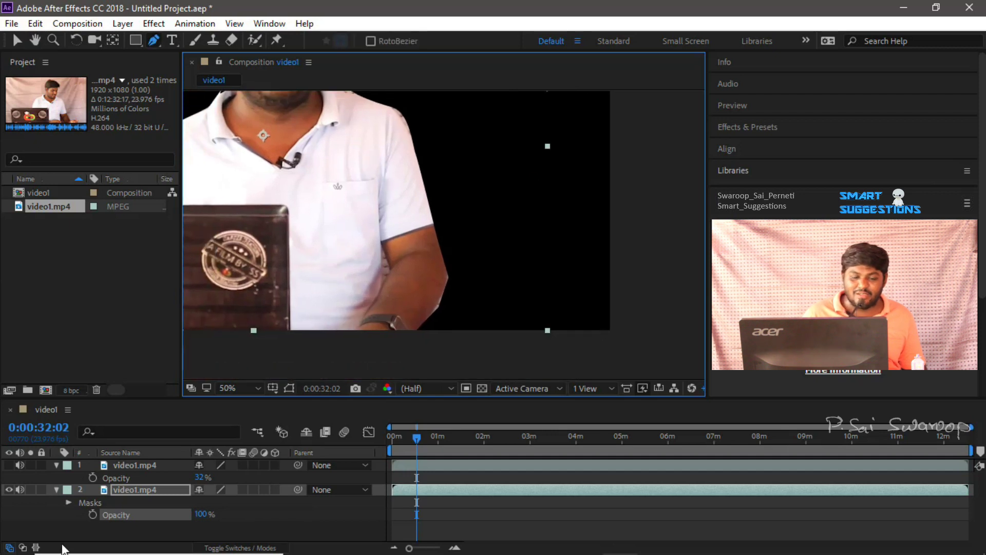
{"action": "left_click", "coordinate": [69, 502]}
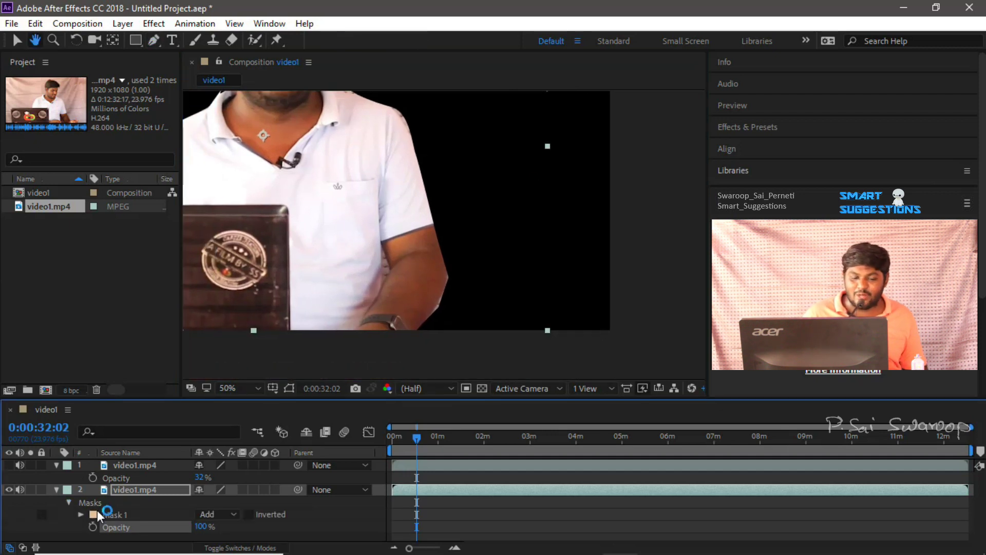
{"action": "left_click", "coordinate": [80, 513]}
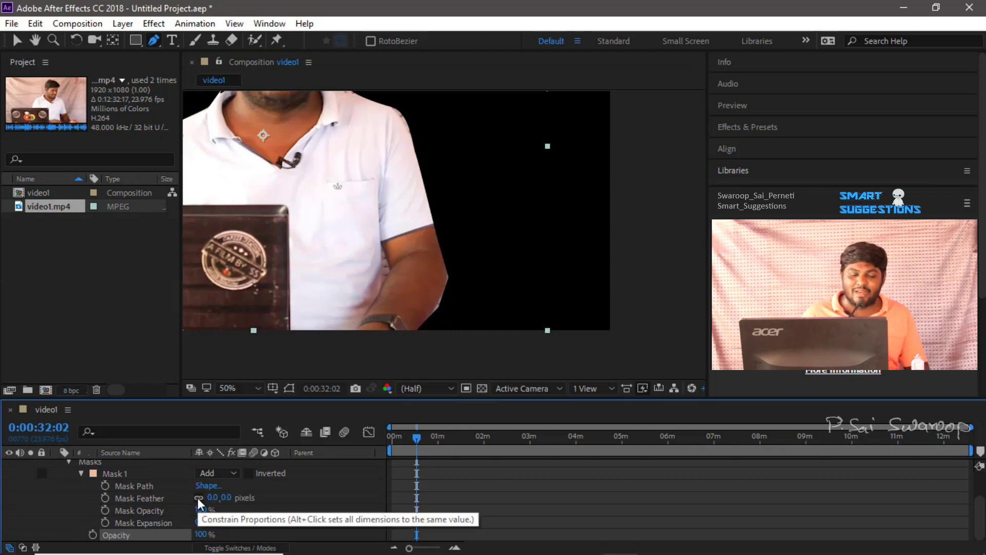
{"action": "left_click_drag", "start_coordinate": [210, 497], "coordinate": [219, 500]}
{"action": "key", "text": "h"}
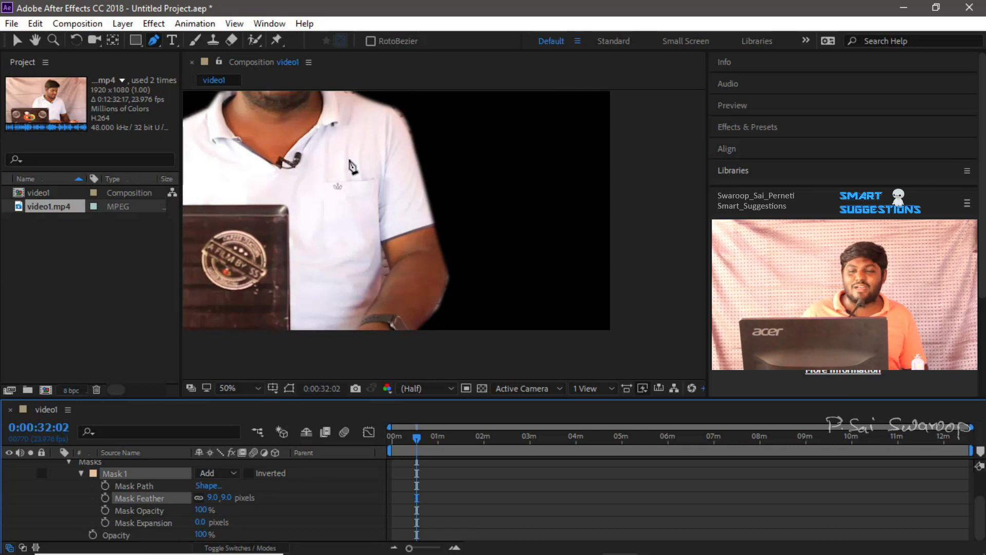
{"action": "left_click_drag", "start_coordinate": [353, 167], "coordinate": [436, 257]}
{"action": "left_click_drag", "start_coordinate": [356, 210], "coordinate": [383, 202]}
{"action": "key", "text": "g"}
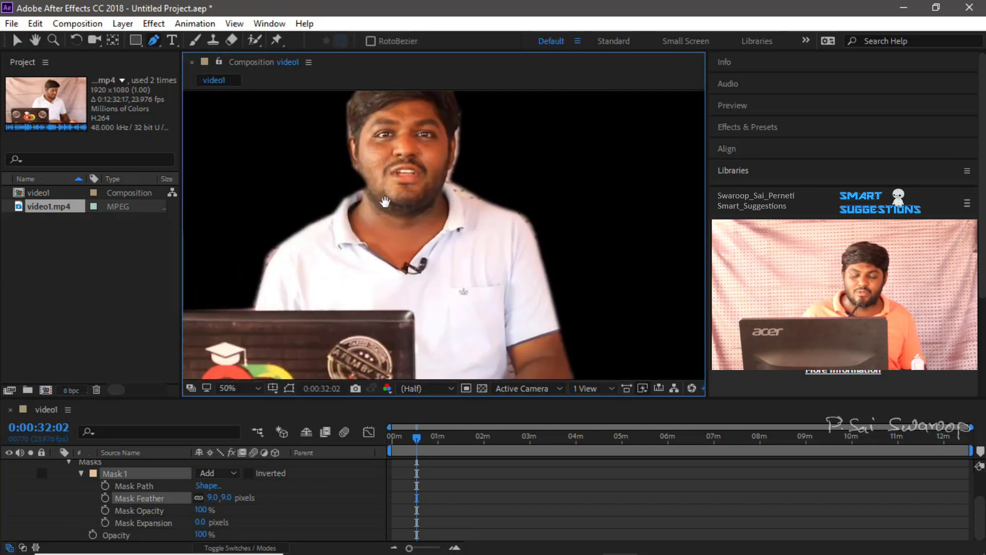
{"action": "scroll", "coordinate": [285, 263], "scroll_direction": "down", "scroll_amount": 3}
{"action": "key", "text": "period"}
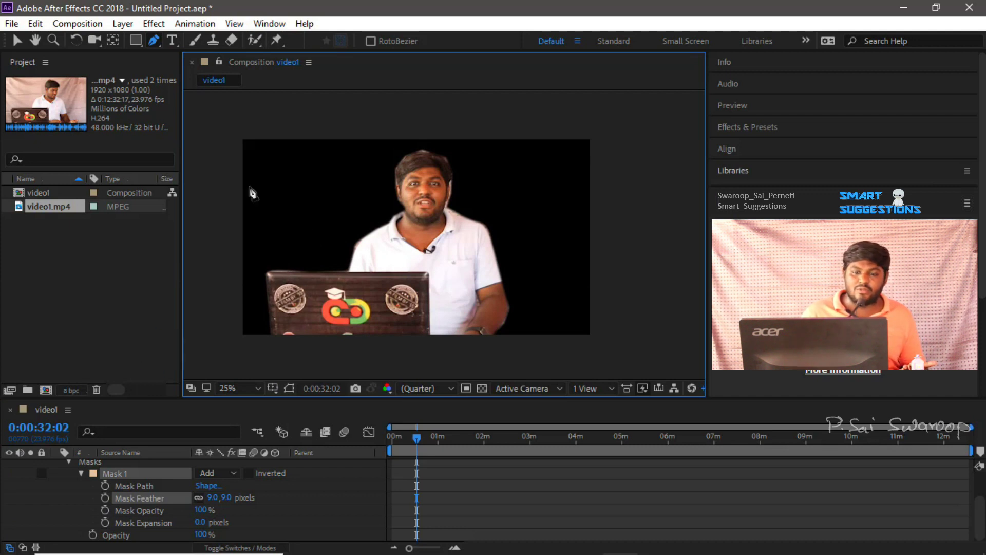
- Collapse the mask and opacity properties of both video1.mp4 layers in the timeline
{"action": "scroll", "coordinate": [74, 465], "scroll_direction": "up", "scroll_amount": 2}
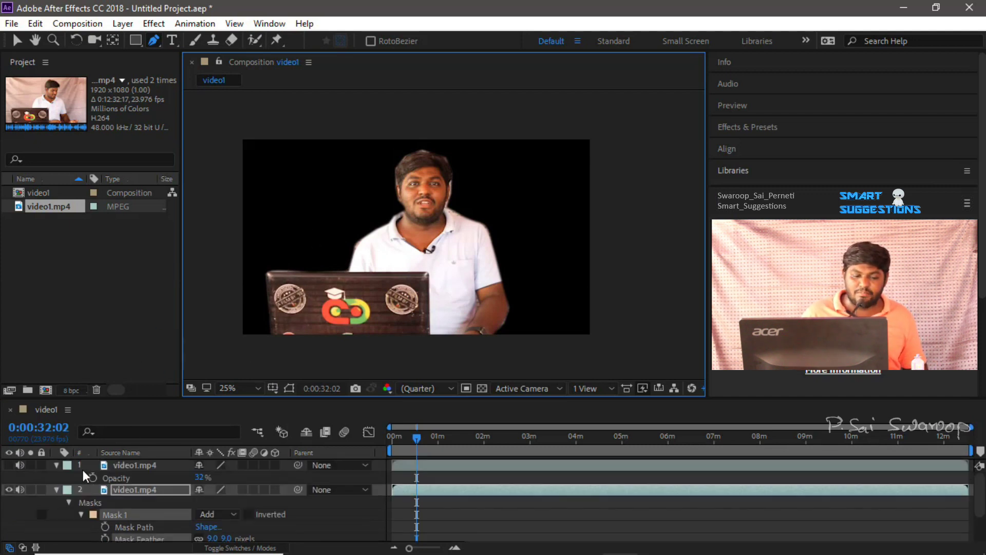
{"action": "left_click", "coordinate": [68, 502]}
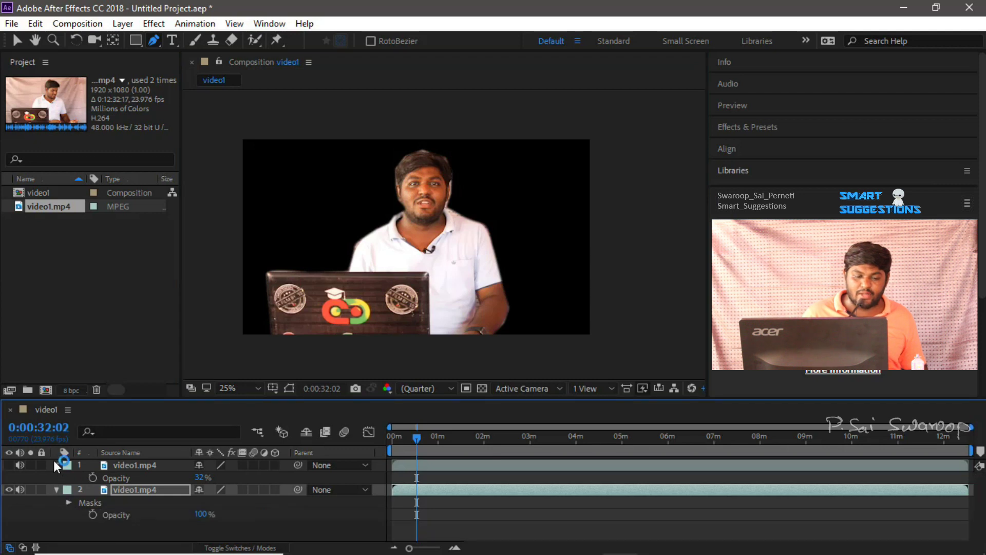
{"action": "left_click", "coordinate": [56, 465]}
{"action": "left_click", "coordinate": [55, 476]}
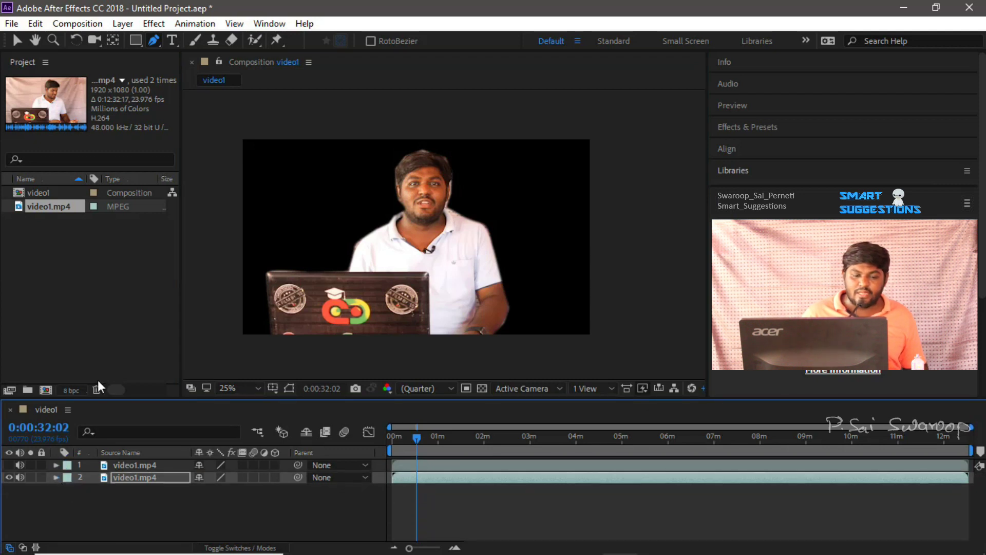
- Create a 1920 x 1080 px pure red (FF0000) solid and place it beneath both video layers as the cutout's background
{"action": "right_click", "coordinate": [100, 506]}
{"action": "mouse_move", "coordinate": [192, 351]}
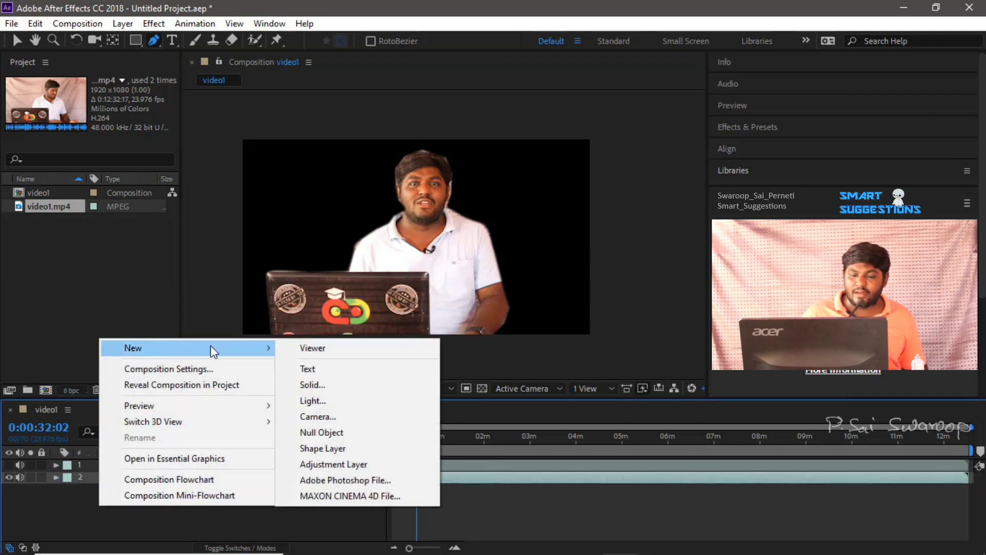
{"action": "left_click", "coordinate": [324, 386]}
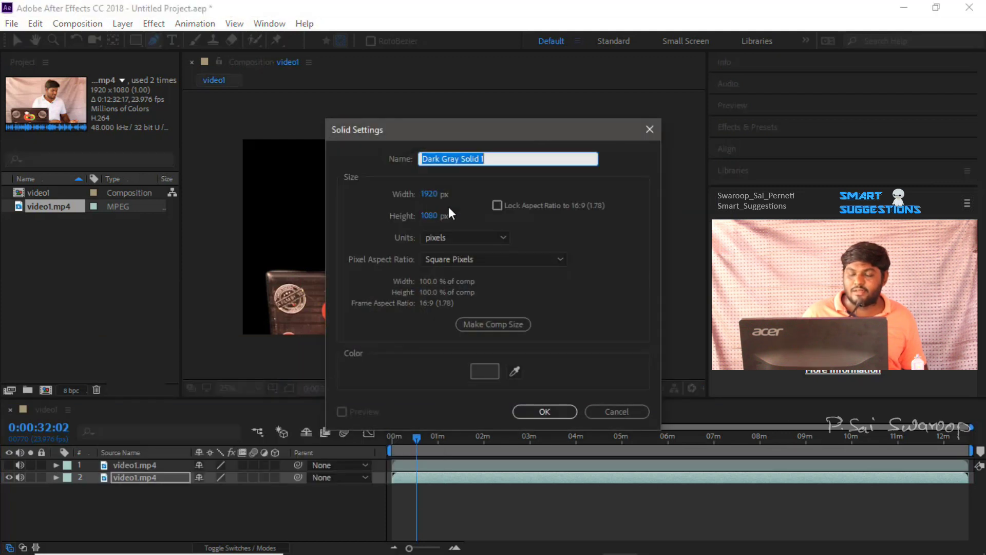
{"action": "left_click_drag", "start_coordinate": [449, 130], "coordinate": [322, 94]}
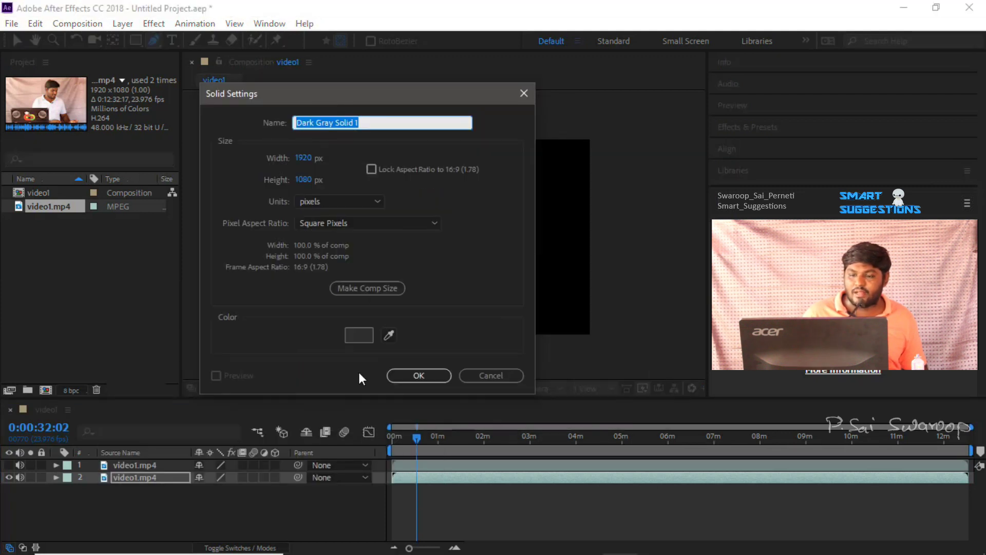
{"action": "left_click", "coordinate": [359, 335]}
{"action": "left_click", "coordinate": [378, 159]}
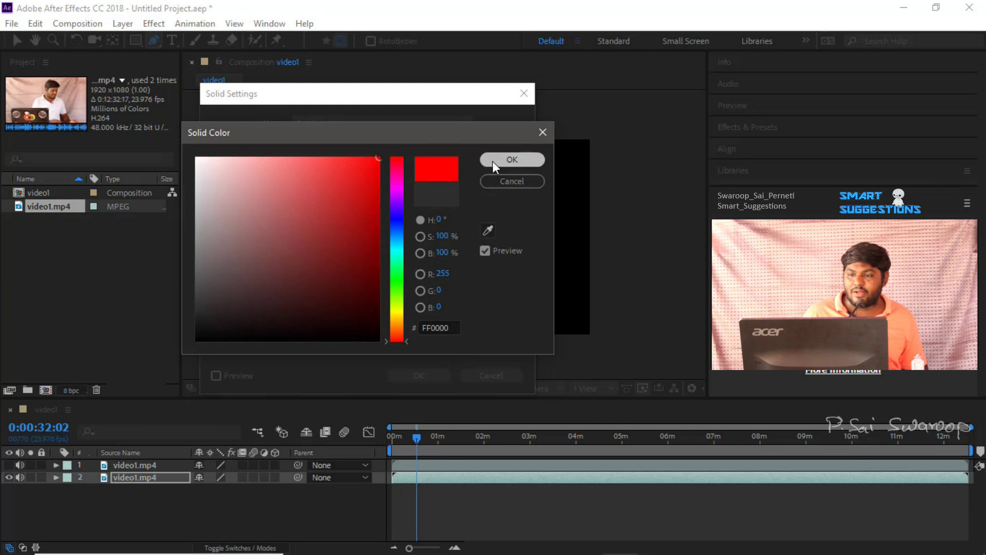
{"action": "left_click", "coordinate": [512, 159]}
{"action": "left_click", "coordinate": [403, 380]}
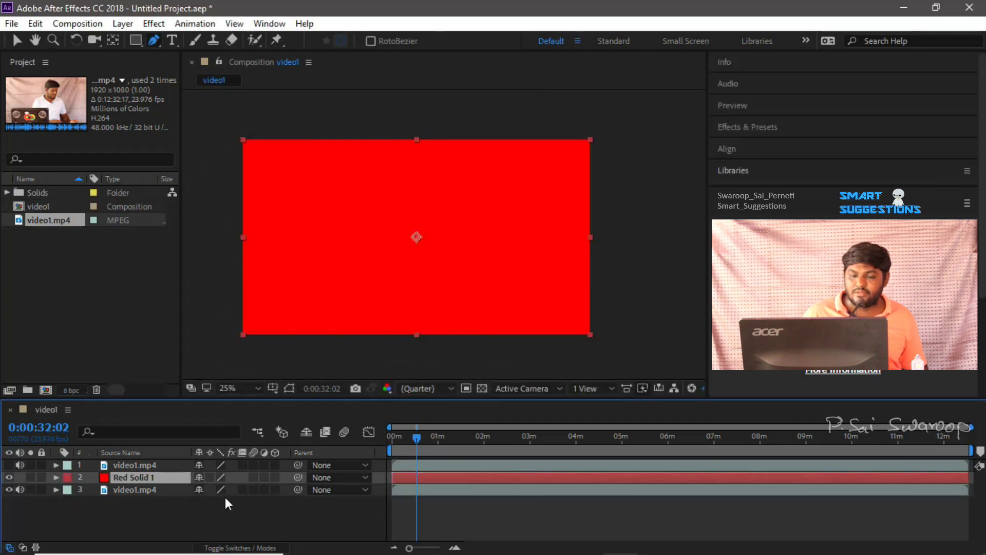
{"action": "left_click_drag", "start_coordinate": [133, 476], "coordinate": [144, 502]}
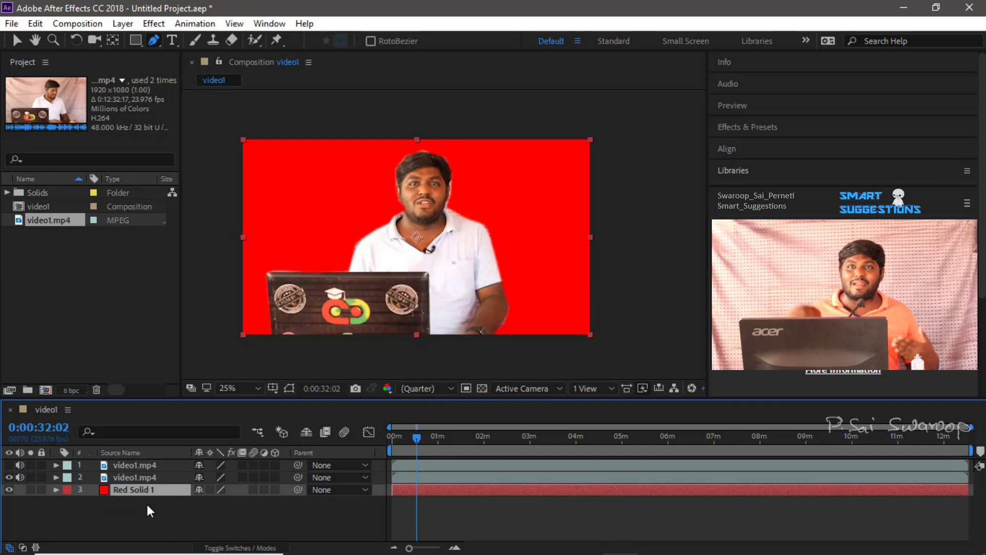